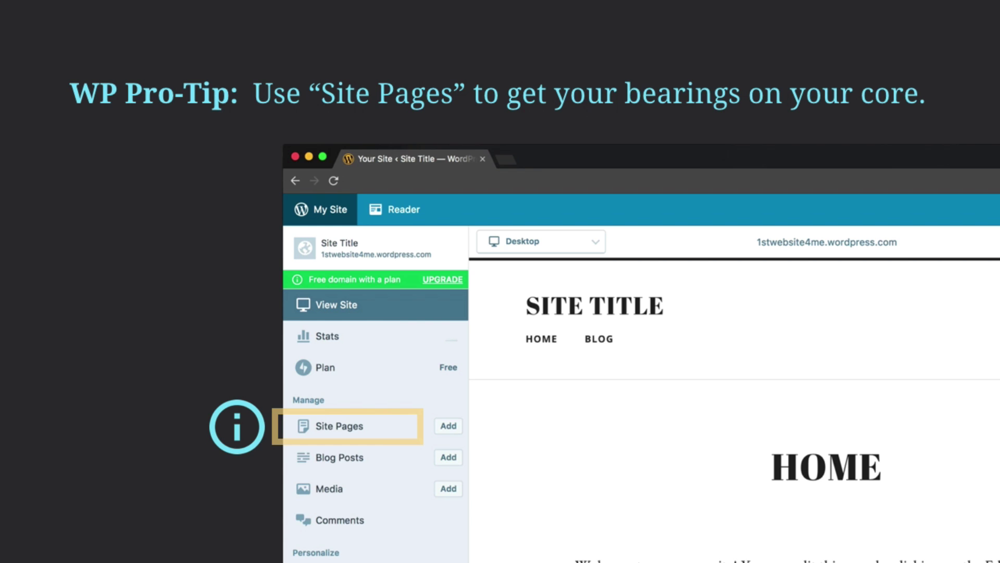
Step: Open the Home page in the page editor from the Site Pages list
{"action": "left_click", "coordinate": [386, 421]}
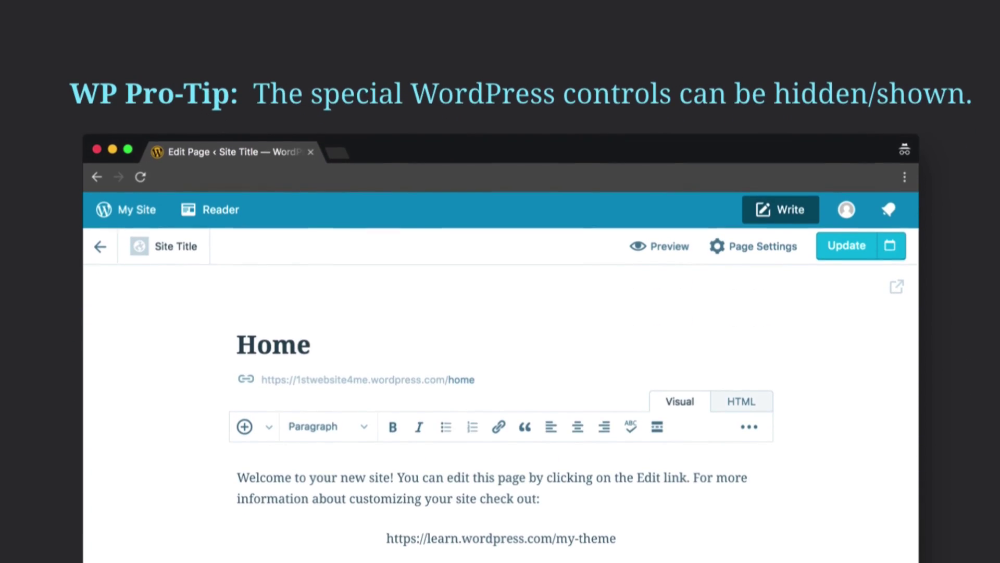
Step: Show the Page Settings panel (status, featured image, attributes, sharing), then hide it again
{"action": "left_click", "coordinate": [753, 247]}
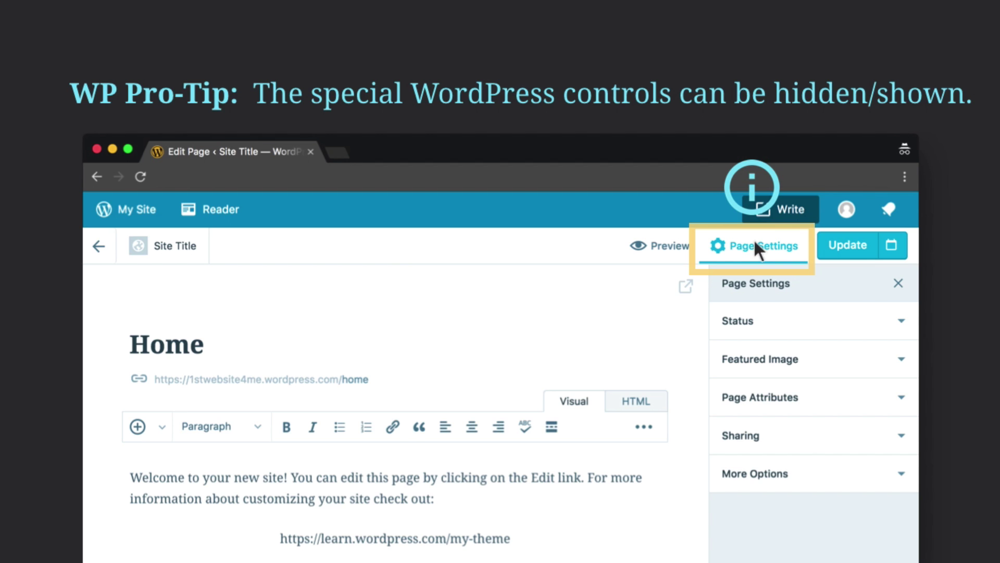
{"action": "left_click", "coordinate": [753, 246]}
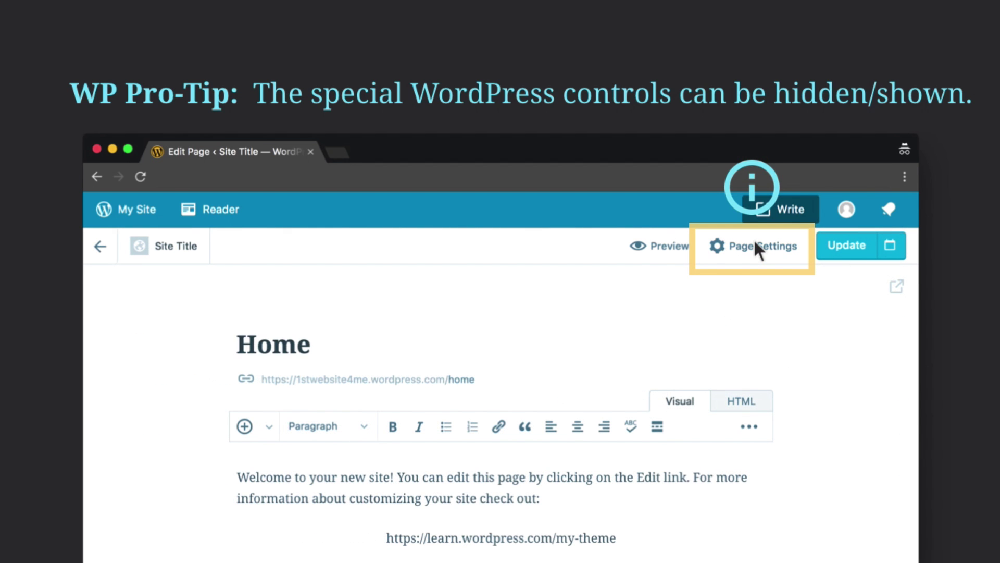